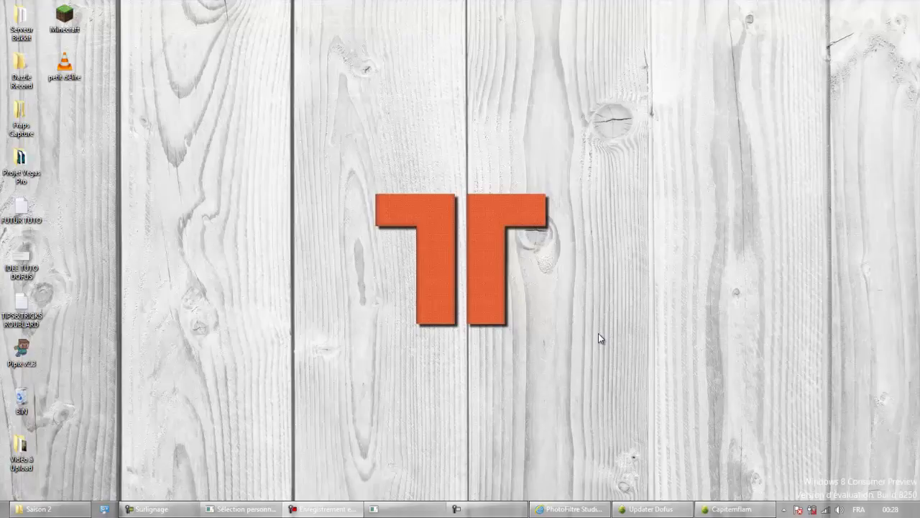
- Hide the browser, launch PhotoFiltre 7 from the Start screen, and return to the Capitemflam Dofus window
left_click(555, 509)
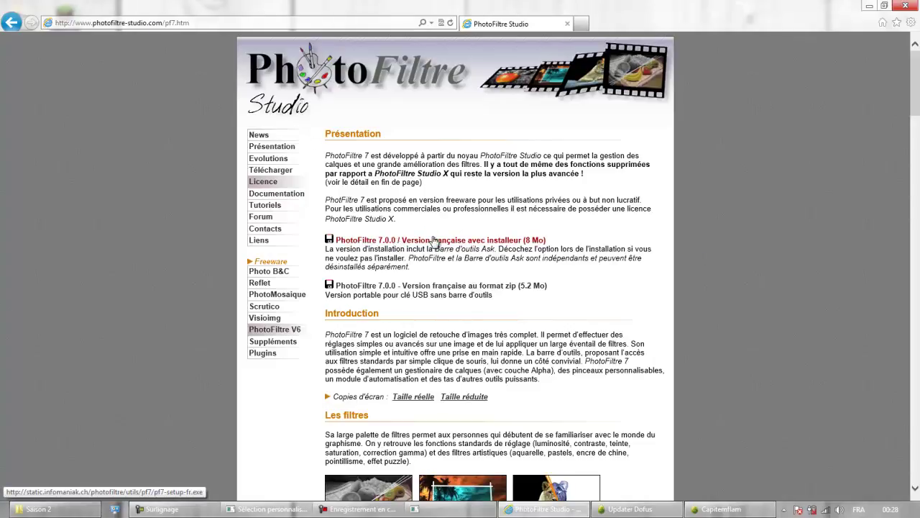
left_click(867, 8)
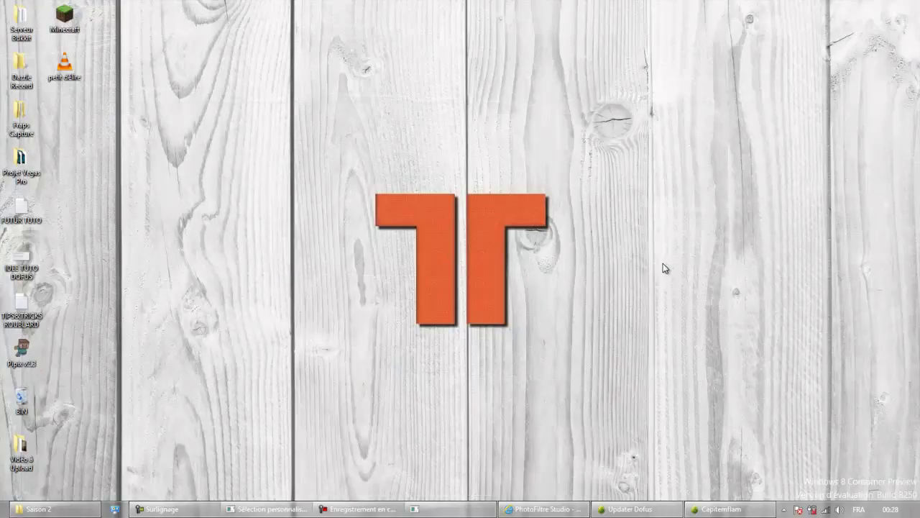
key("super")
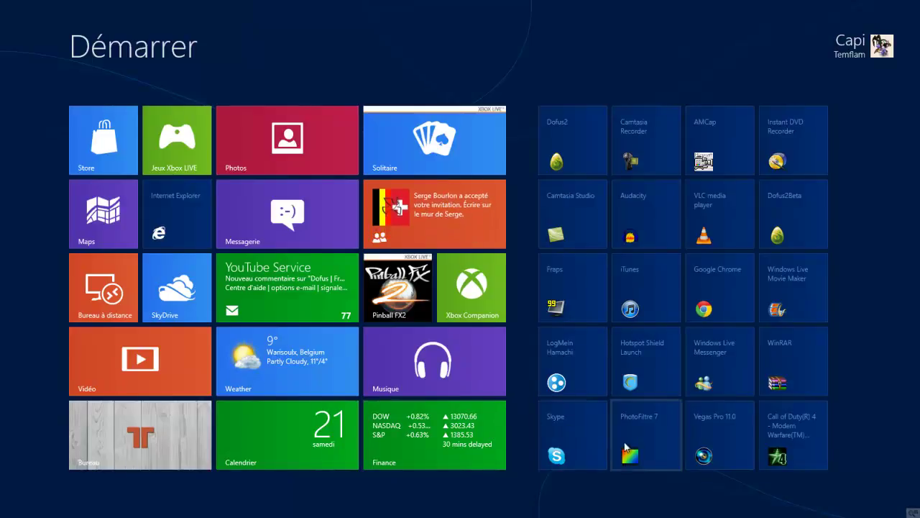
left_click(736, 418)
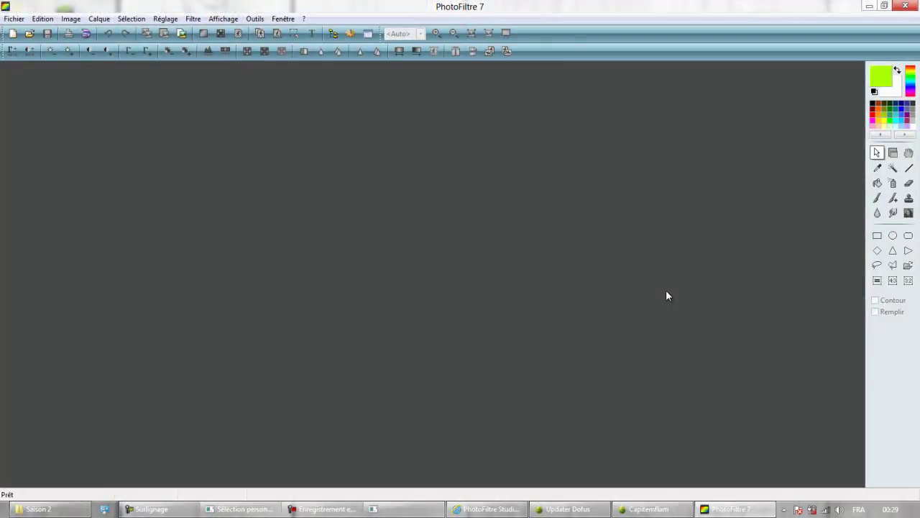
left_click(650, 512)
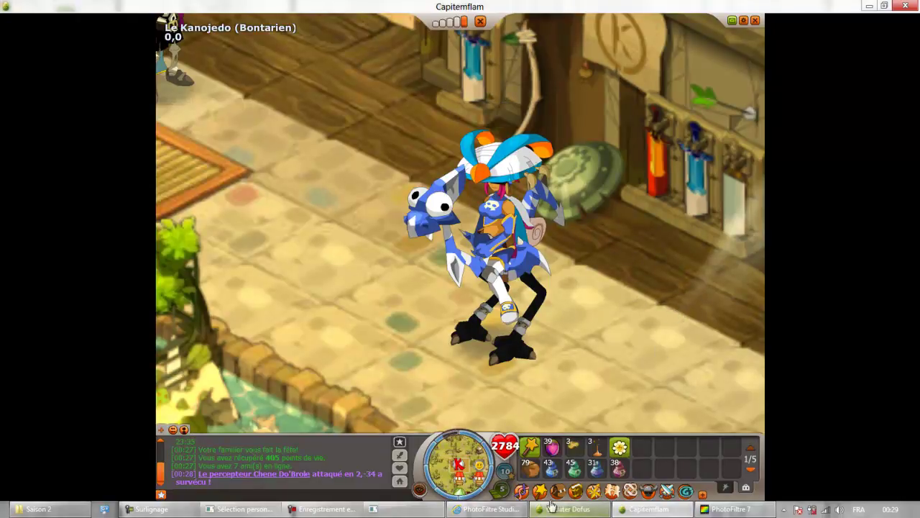
- Validate a new Apparence for the equipped hat, close the inventory, and zoom out on the room
key("i")
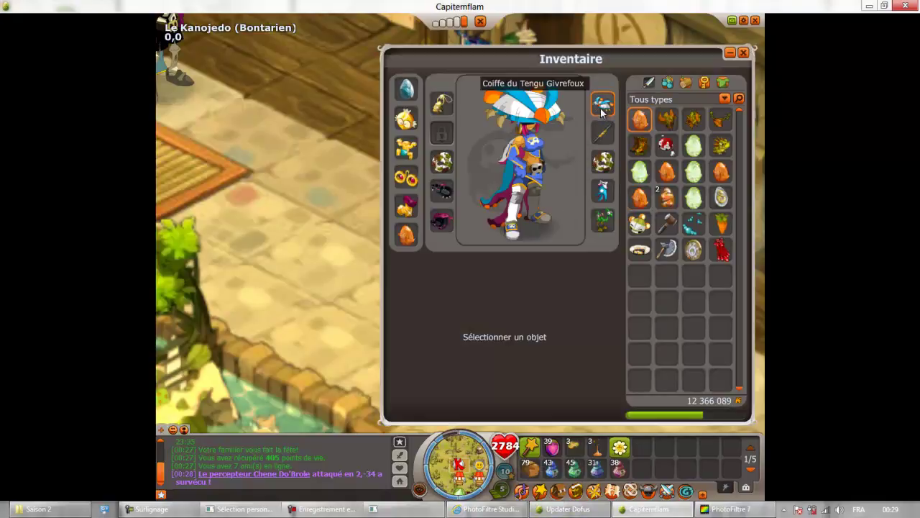
right_click(602, 104)
left_click(632, 137)
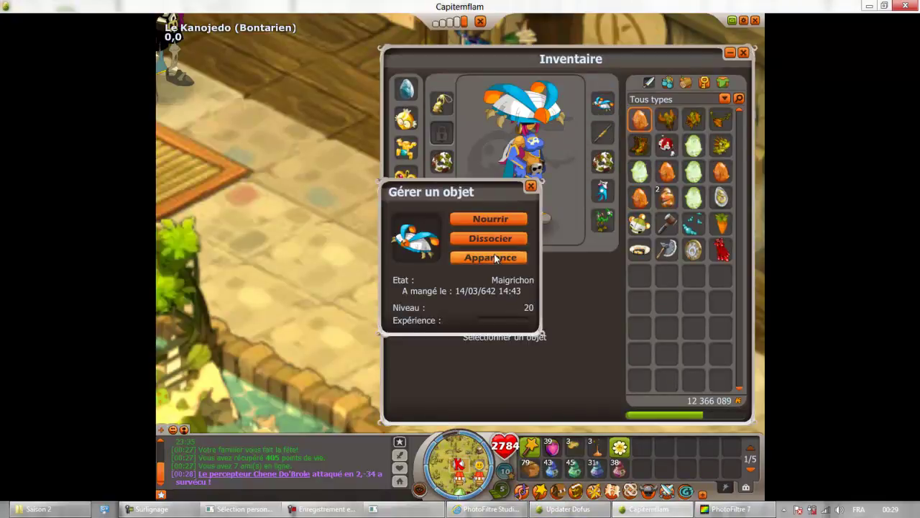
left_click(497, 258)
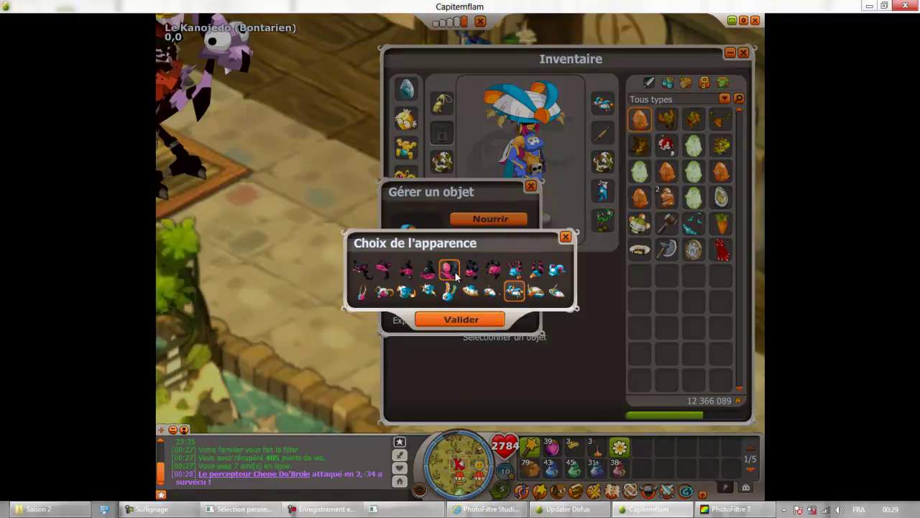
left_click(467, 321)
left_click(530, 186)
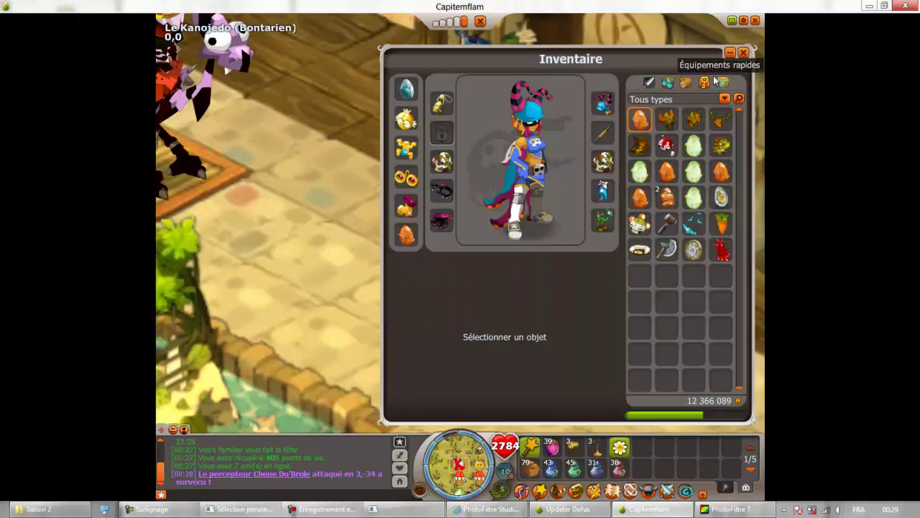
left_click(743, 53)
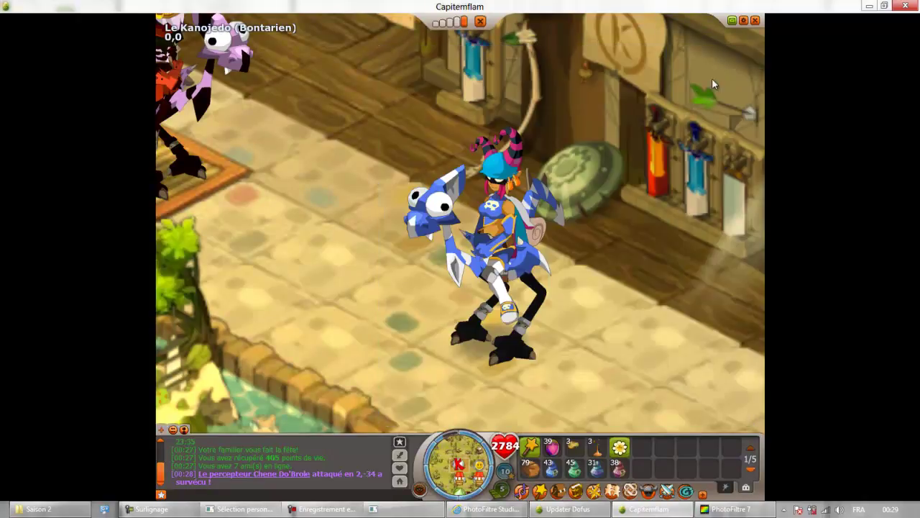
left_click(477, 23)
right_click(518, 249)
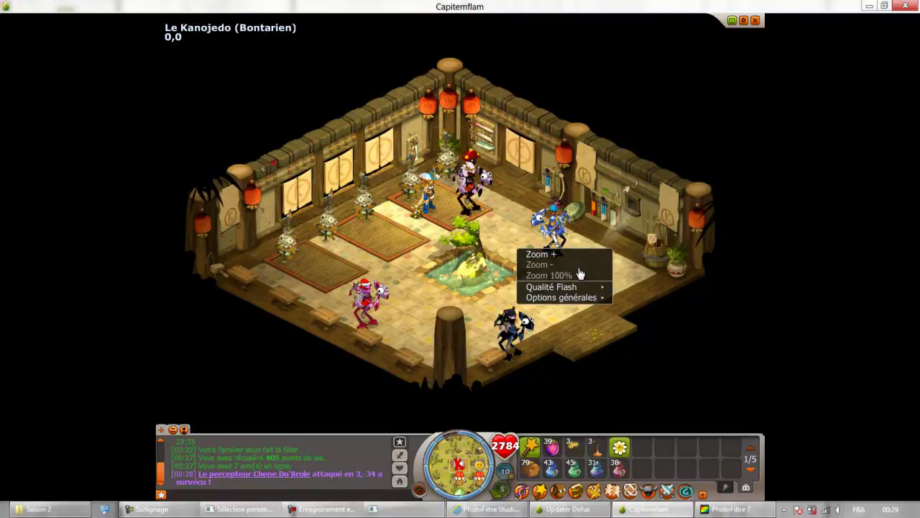
mouse_move(561, 297)
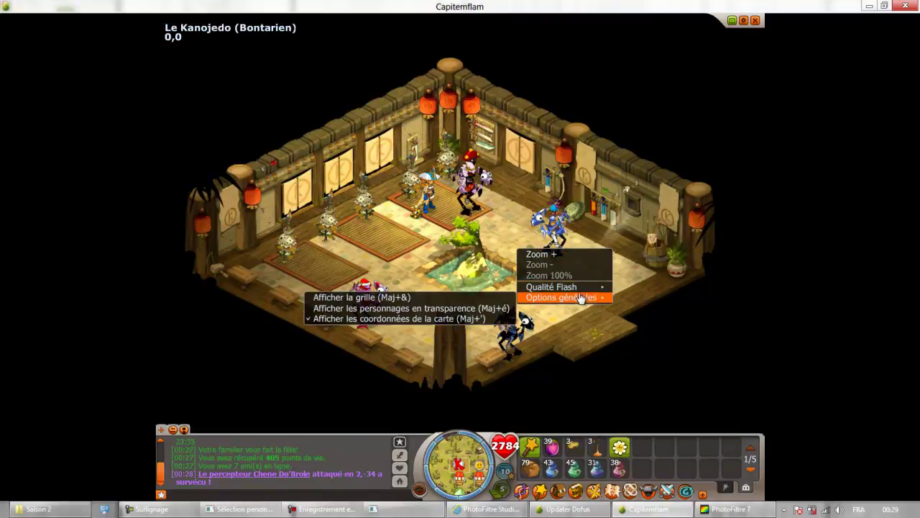
left_click(572, 254)
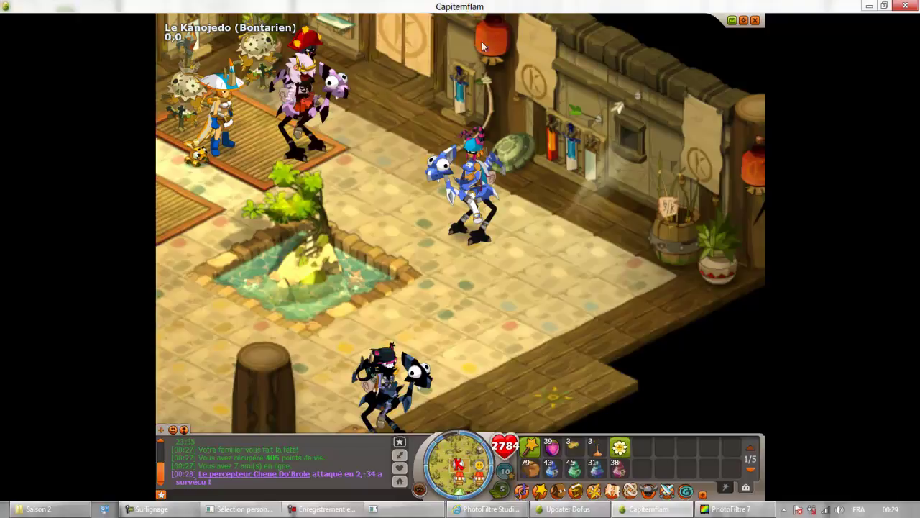
right_click(400, 204)
left_click(446, 216)
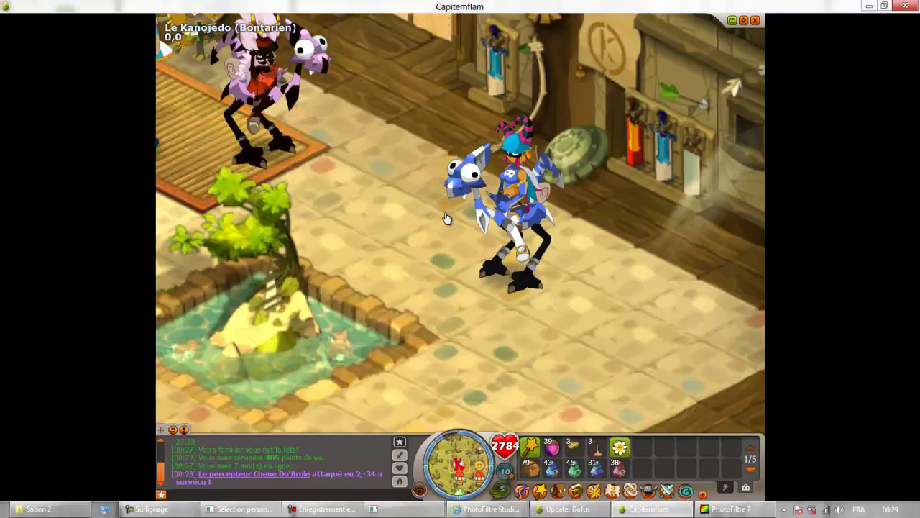
left_click(513, 186)
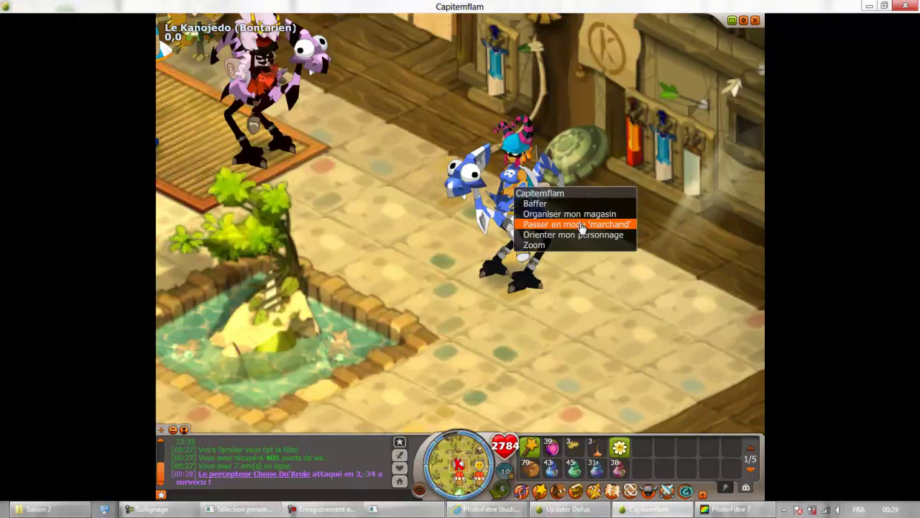
left_click(552, 246)
left_click(558, 226)
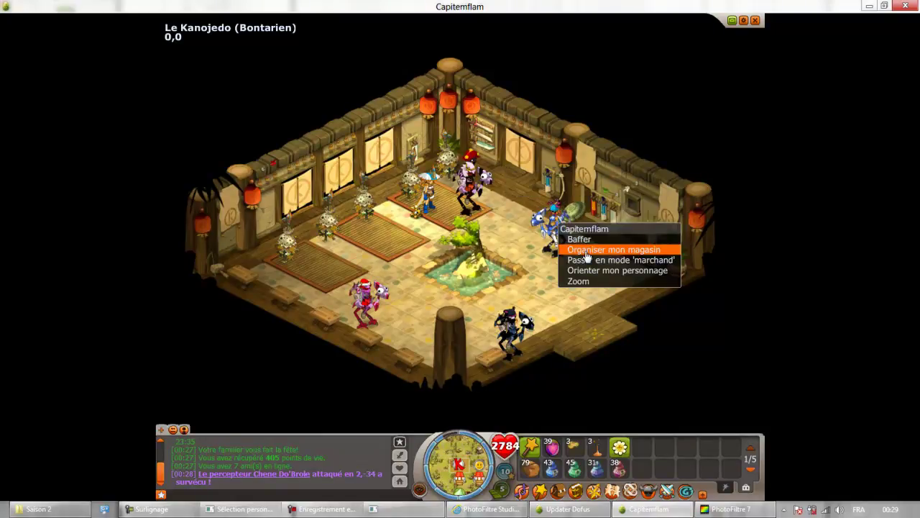
left_click(595, 280)
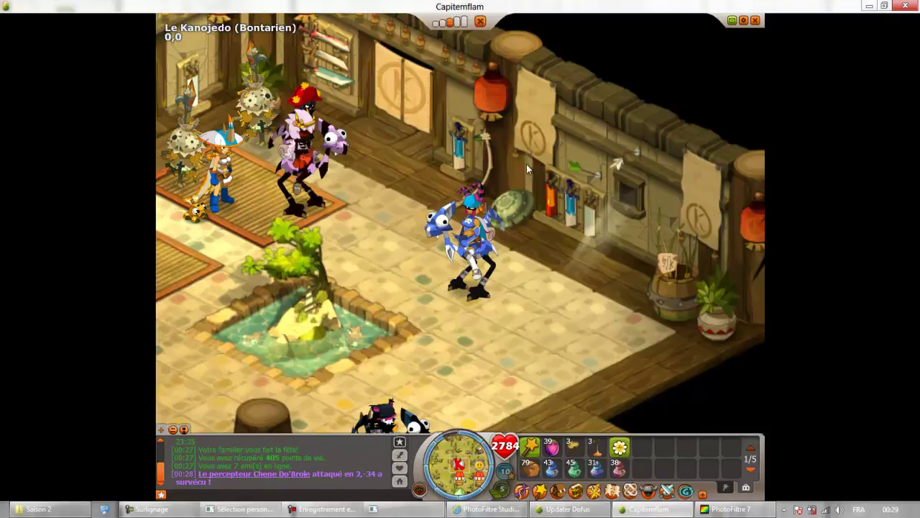
left_click(465, 22)
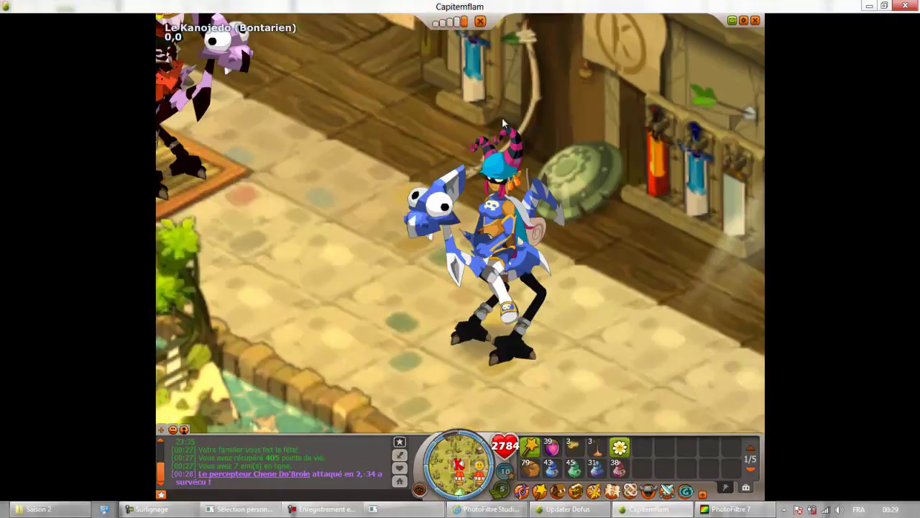
left_click(463, 23)
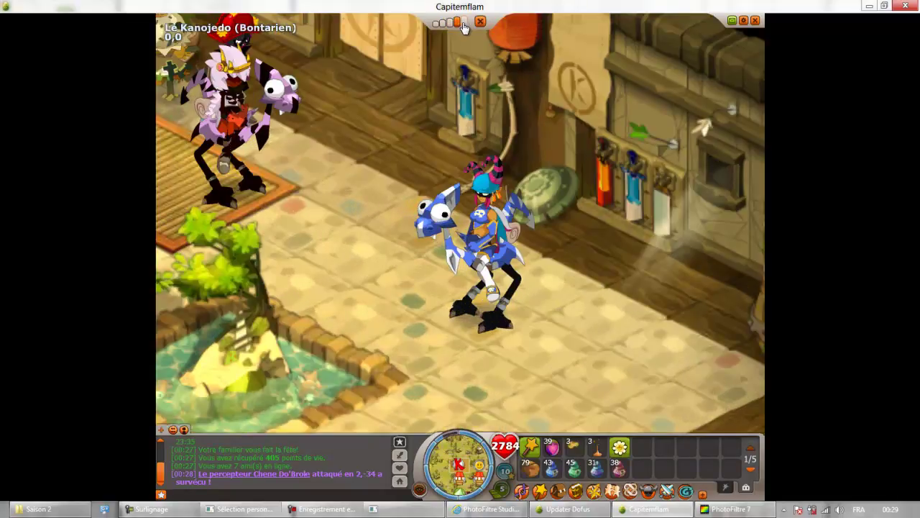
left_click(464, 24)
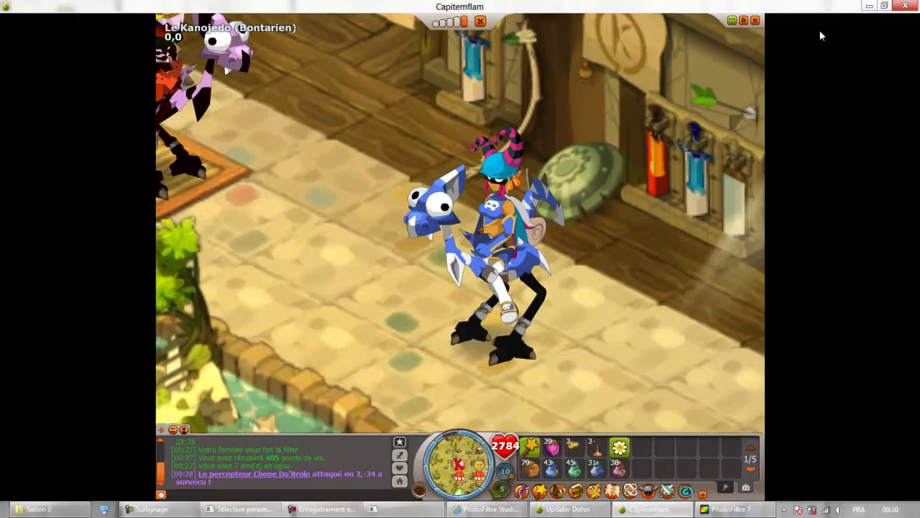
- Paste the Dofus screenshot via Coller en tant qu'image as 1600x900 'Sans titre 1'
left_click(869, 5)
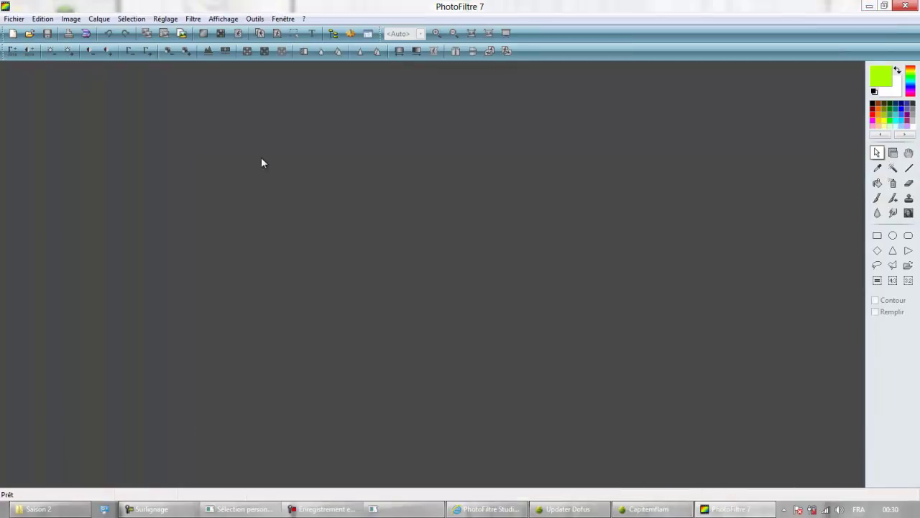
right_click(259, 157)
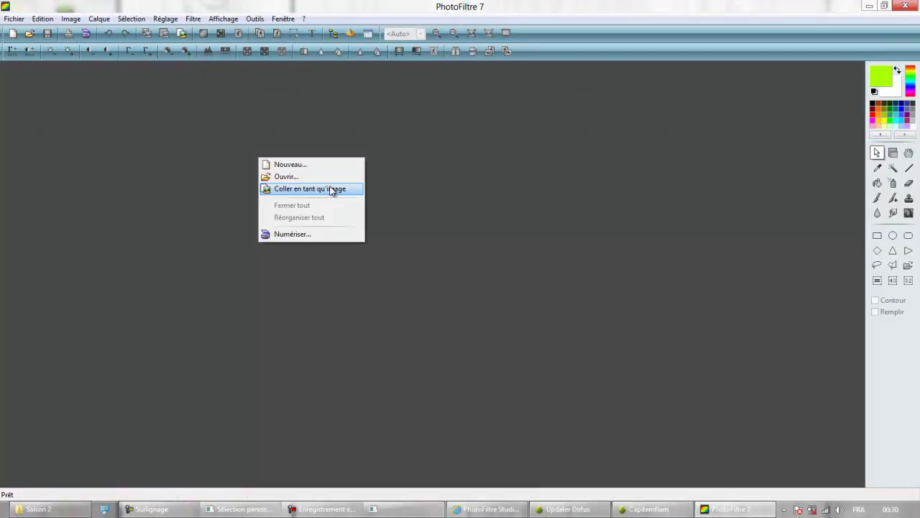
left_click(332, 190)
right_click(288, 165)
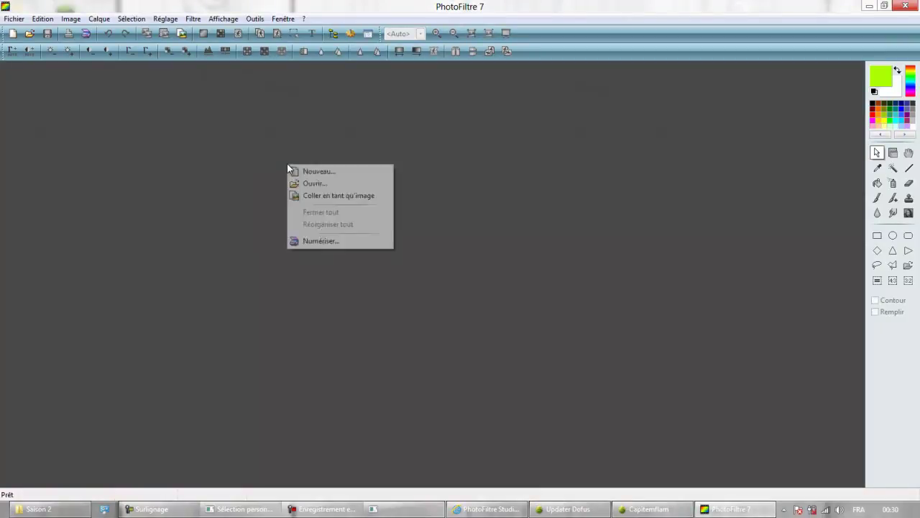
left_click(368, 197)
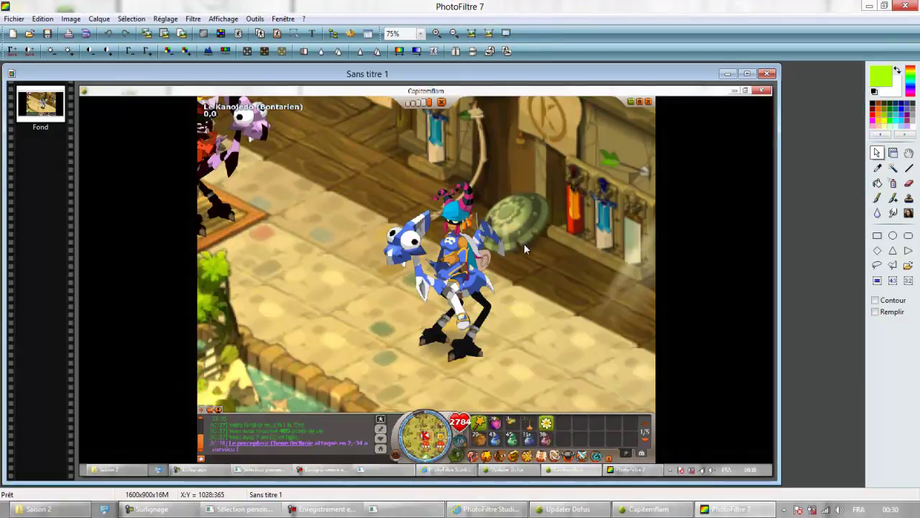
scroll(523, 243, "up", 1)
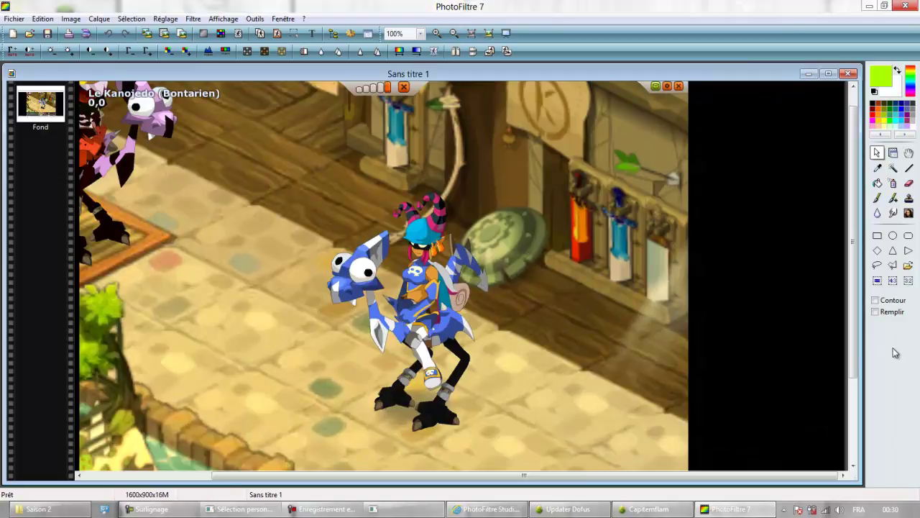
- Leave the current Dofus character via Changer de personnage and start Créer un personnage
left_click(660, 511)
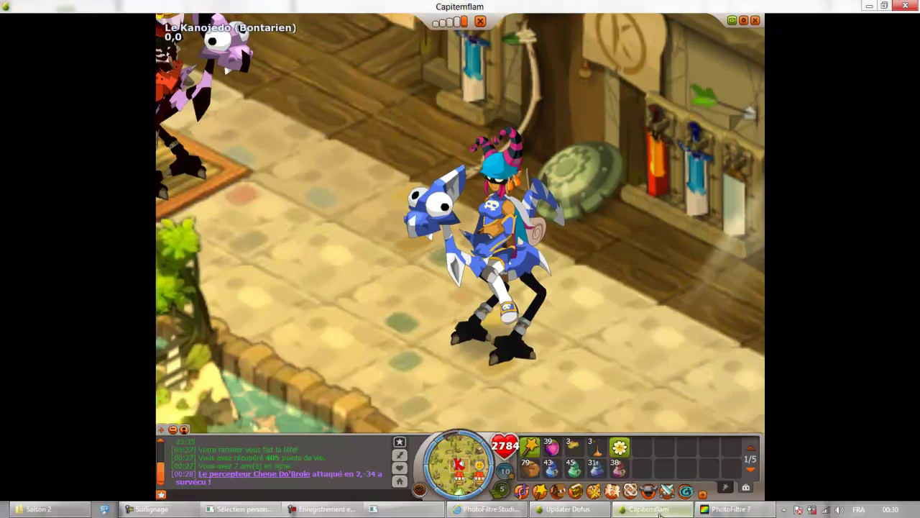
key("Escape")
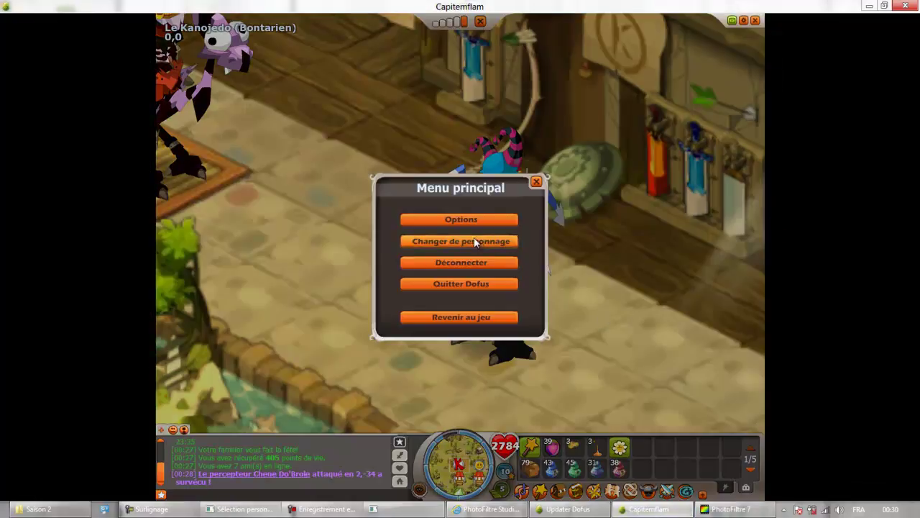
left_click(444, 242)
key("Return")
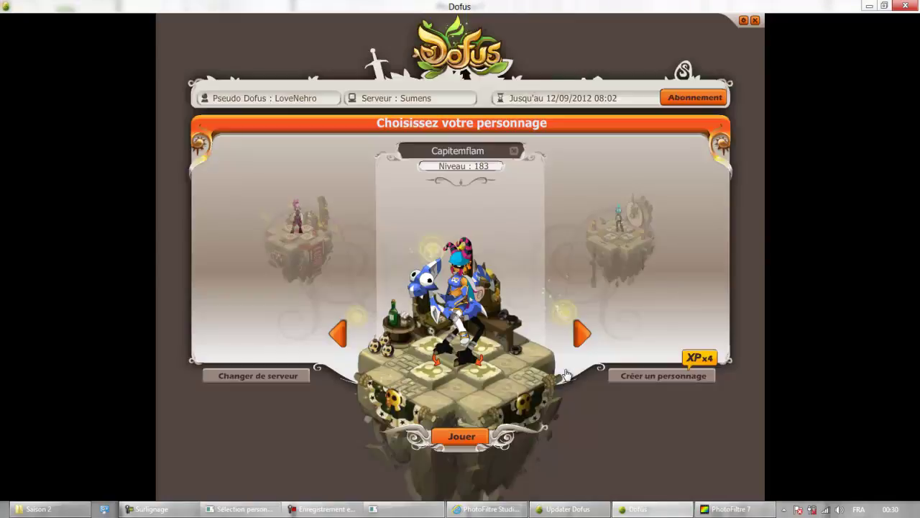
left_click(665, 376)
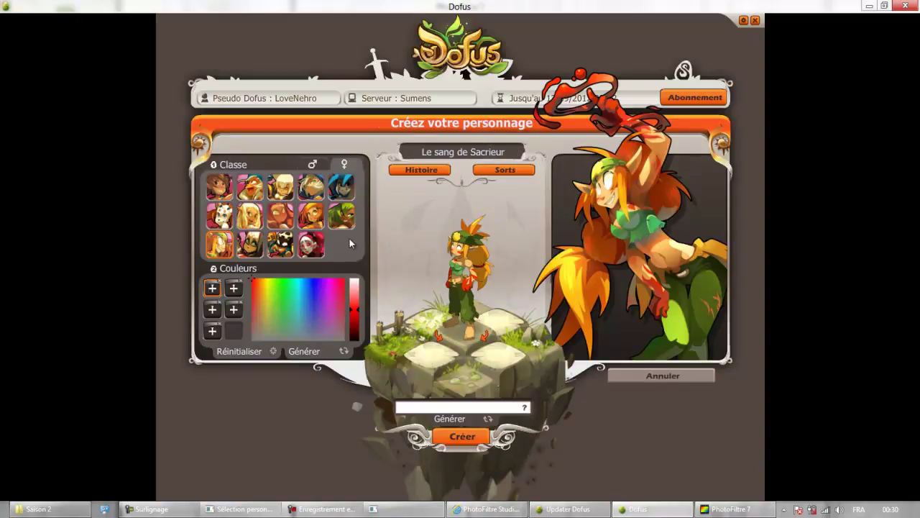
- Choose the Sacrieur class with female gender, then return to the PhotoFiltre screenshot
left_click(271, 248)
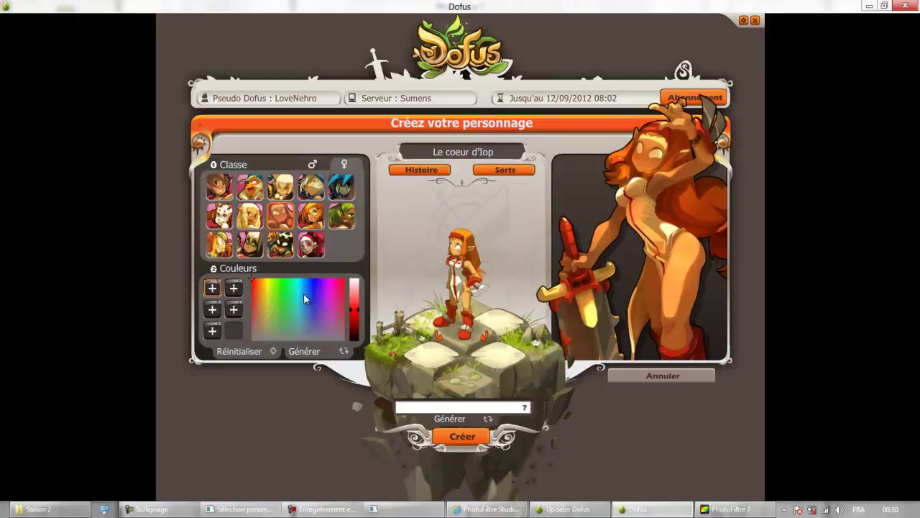
left_click(215, 248)
left_click(343, 162)
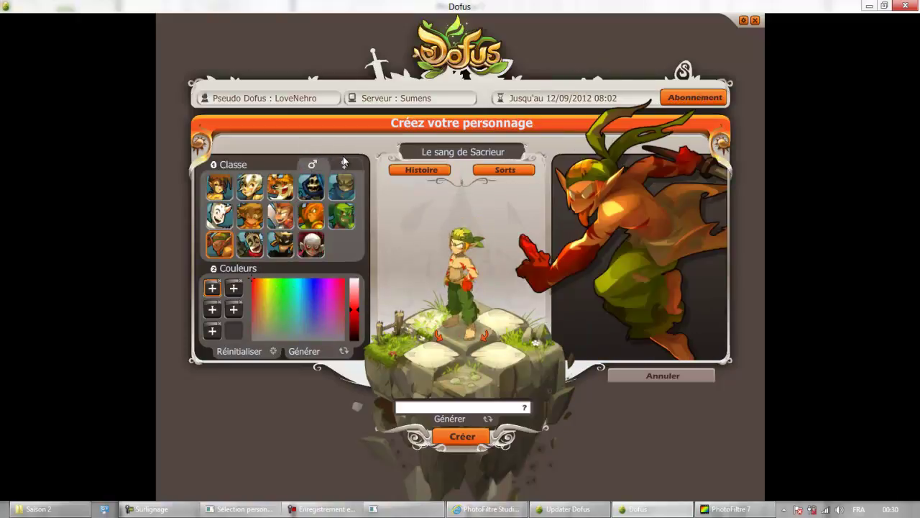
left_click(343, 164)
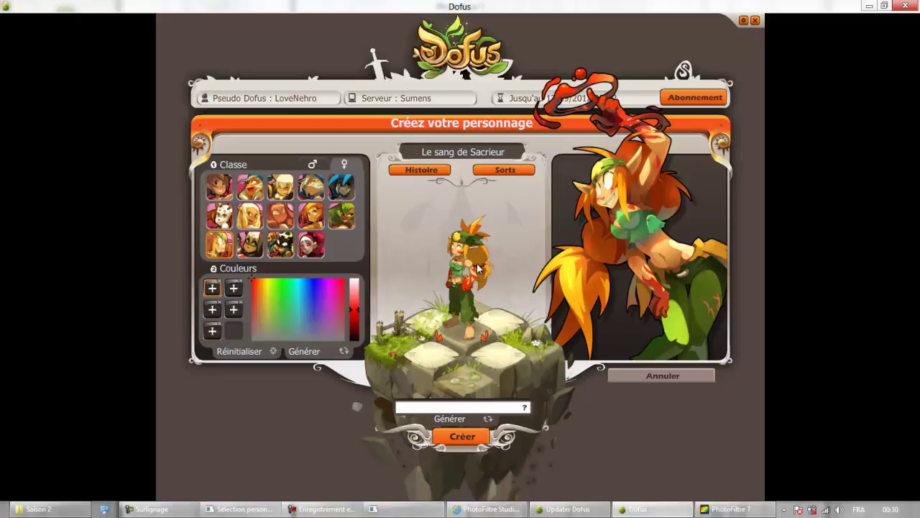
left_click(724, 512)
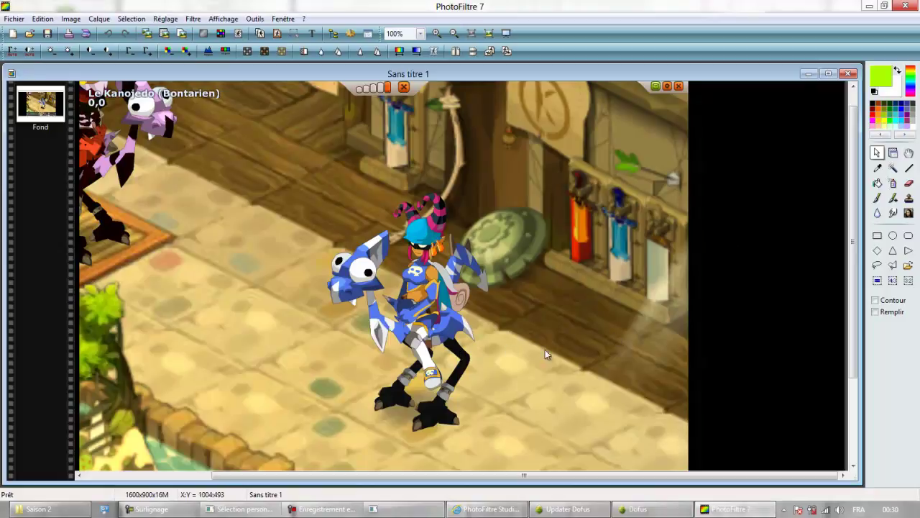
- Sample the cyan hat with the Pipette and select its Web hex code #02BDEC
left_click(877, 168)
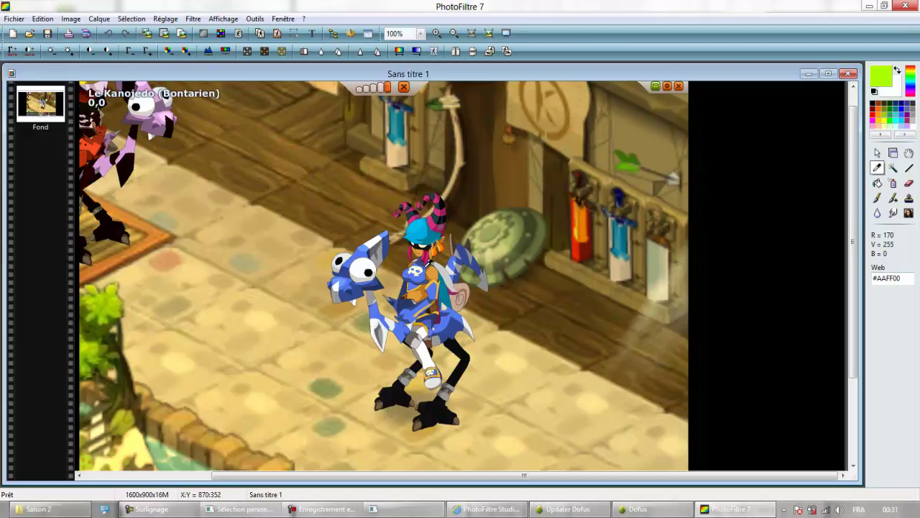
scroll(429, 264, "down", 1)
scroll(429, 265, "up", 1)
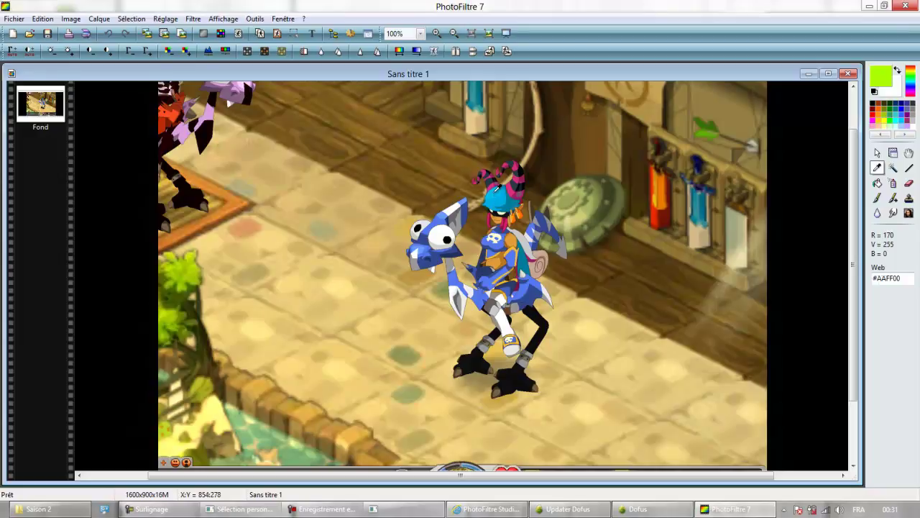
left_click(498, 185)
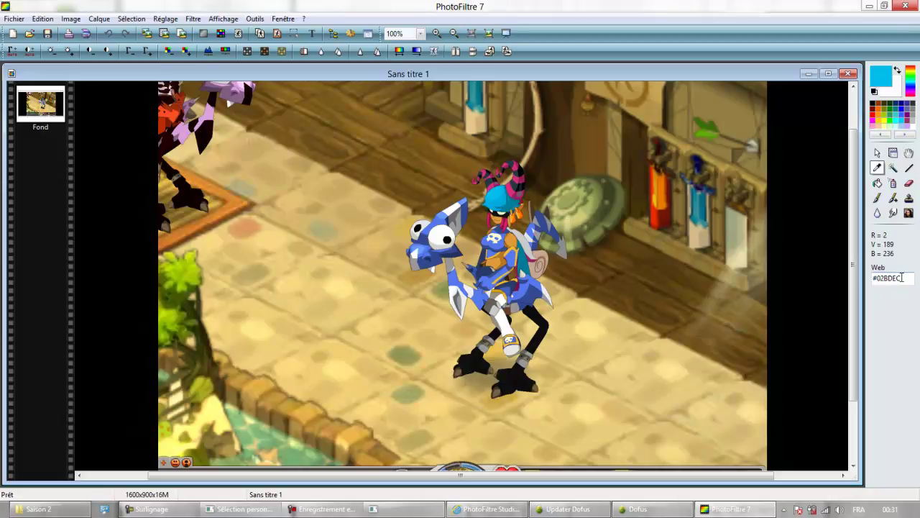
left_click_drag(904, 278, 870, 278)
key("ctrl+c")
- Paste 02BDEC into the bottom-left colour slot's hex field, turning the Sacrieur's trousers cyan
left_click(869, 6)
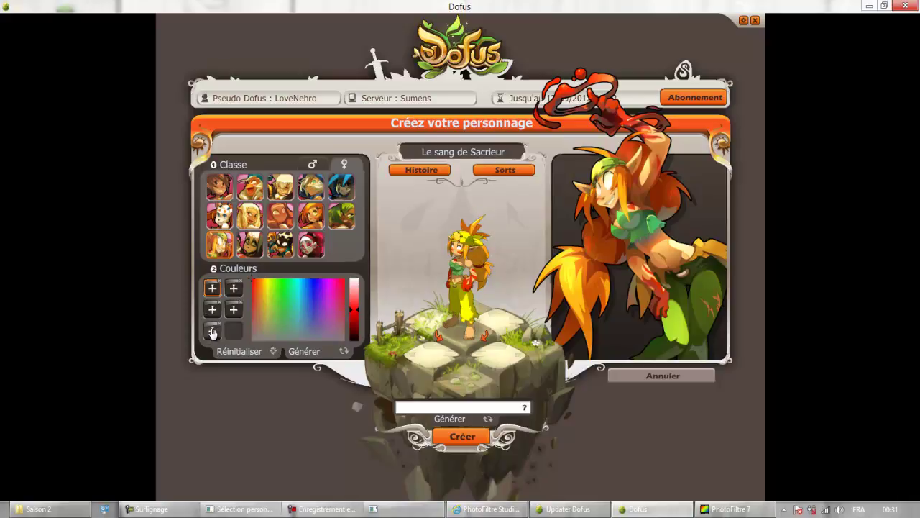
left_click(212, 330)
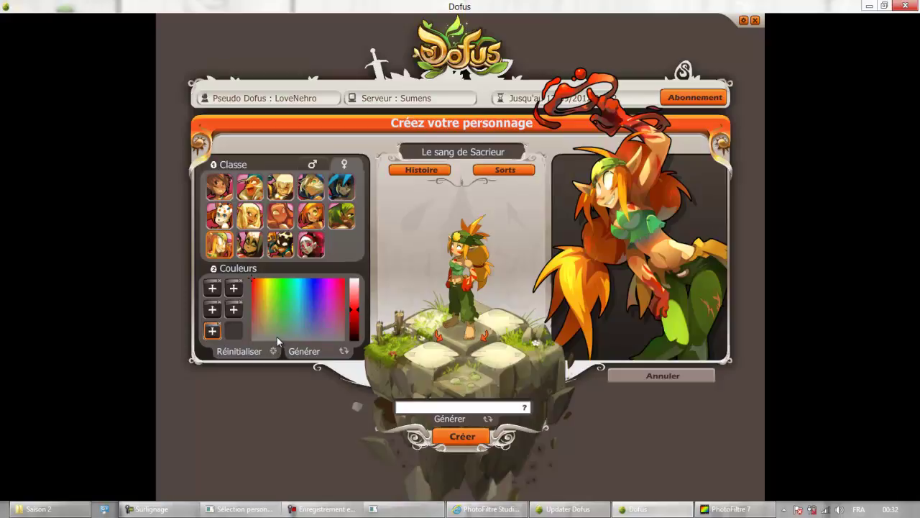
left_click(217, 336)
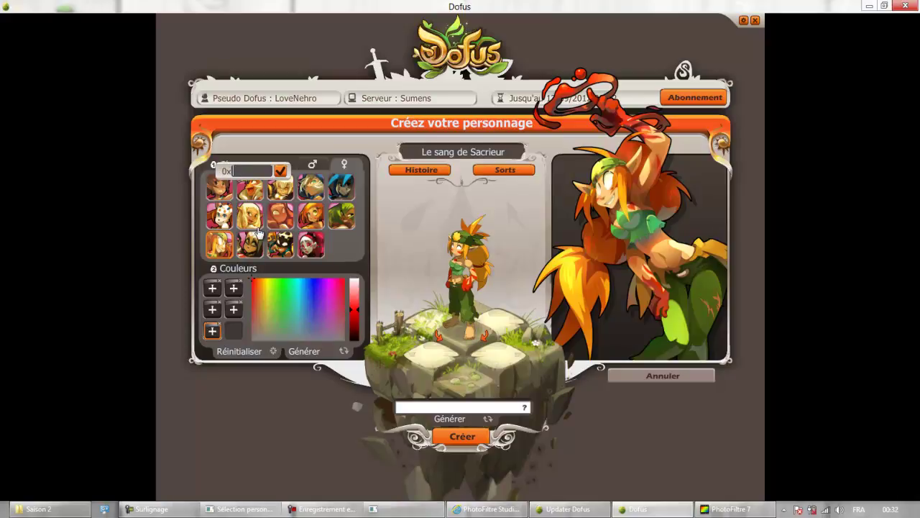
key("ctrl+v")
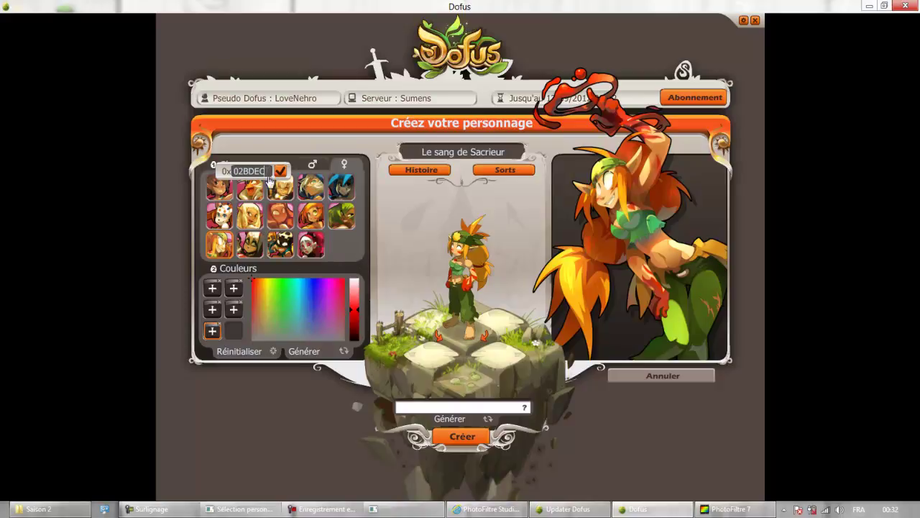
- Reselect the #02BDEC hex code in PhotoFiltre while switching between the two windows
left_click(723, 510)
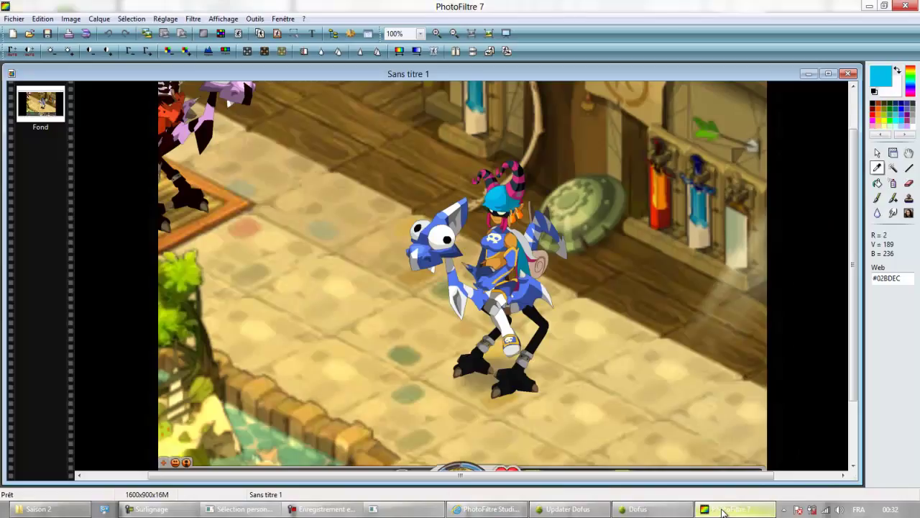
left_click_drag(903, 278, 874, 279)
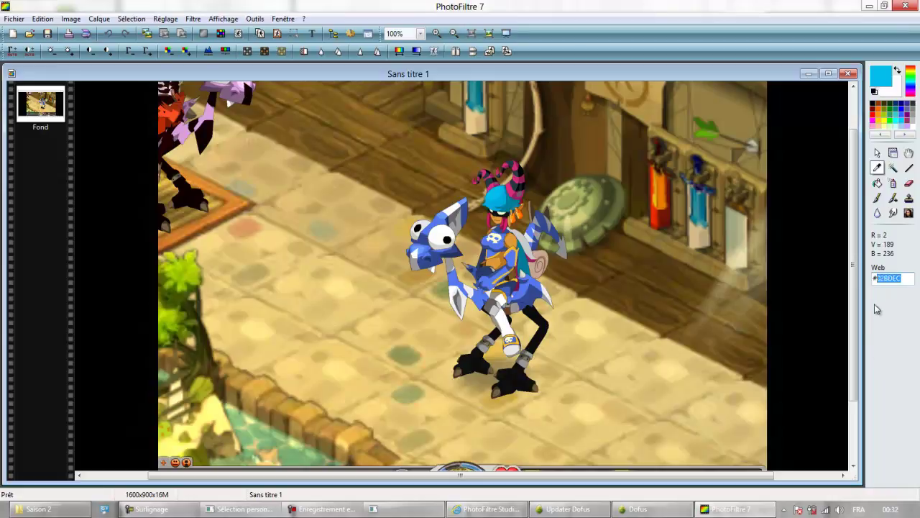
left_click(869, 6)
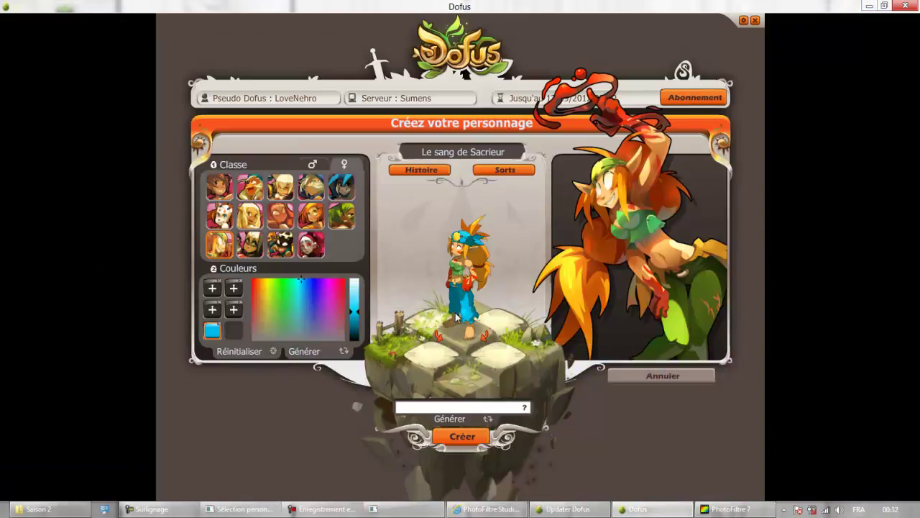
left_click(730, 508)
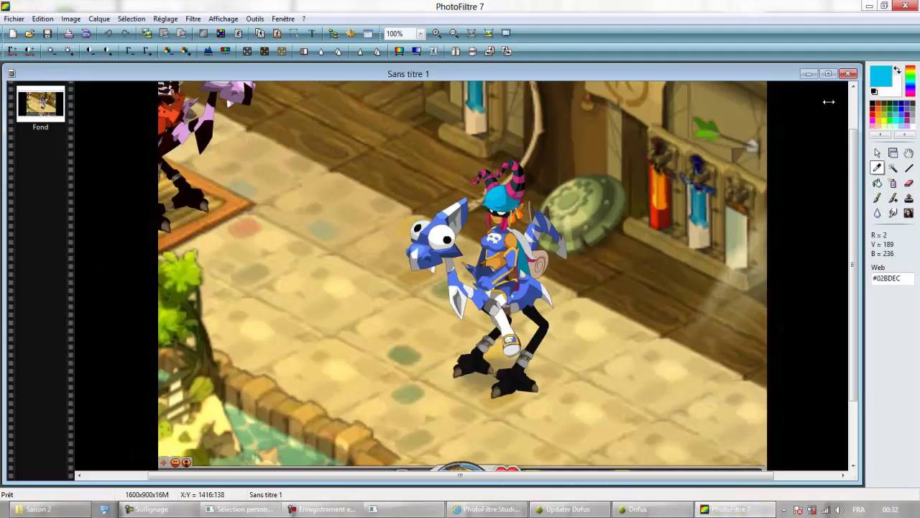
- Resize the PhotoFiltre window, then maximise it and enlarge the screenshot view again
left_click(884, 6)
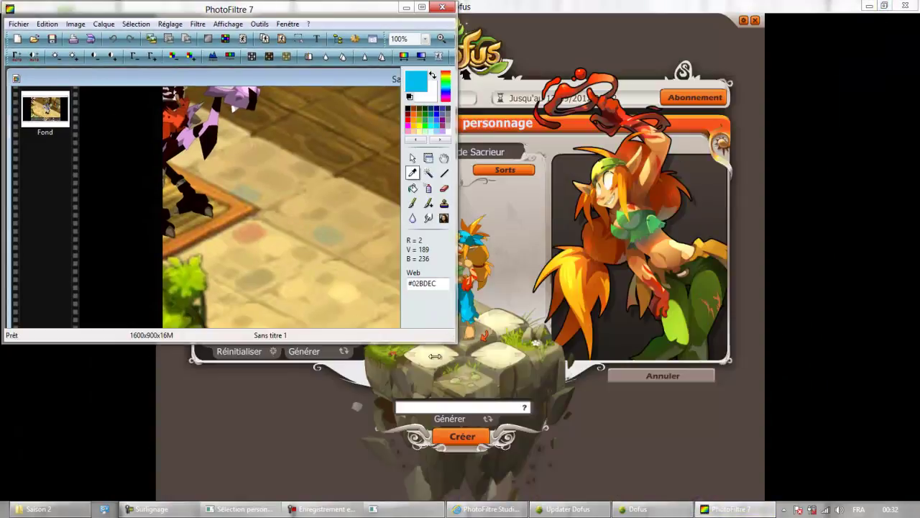
left_click_drag(456, 252, 379, 251)
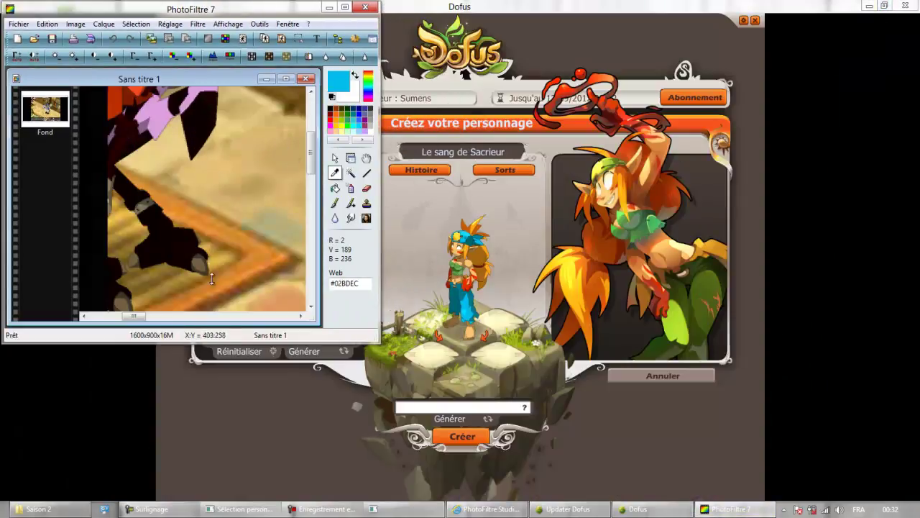
scroll(230, 209, "up", 3)
left_click_drag(151, 317, 218, 317)
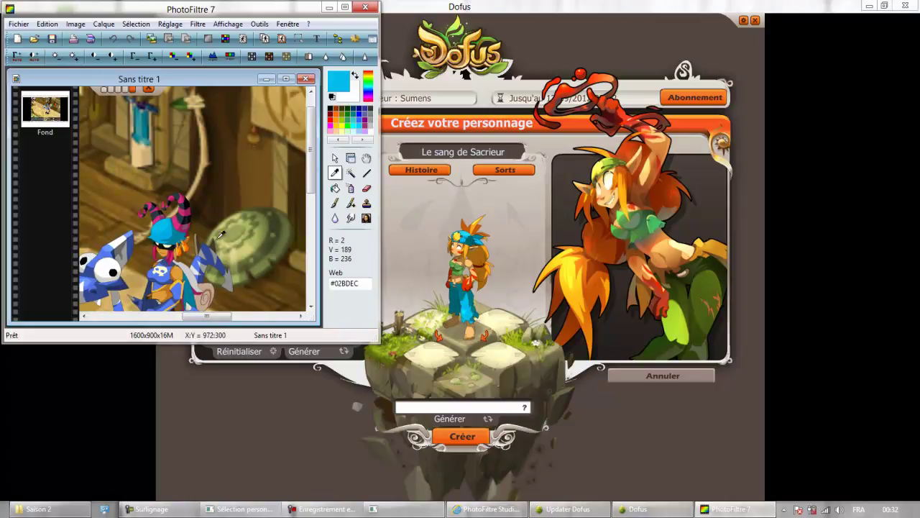
left_click(345, 6)
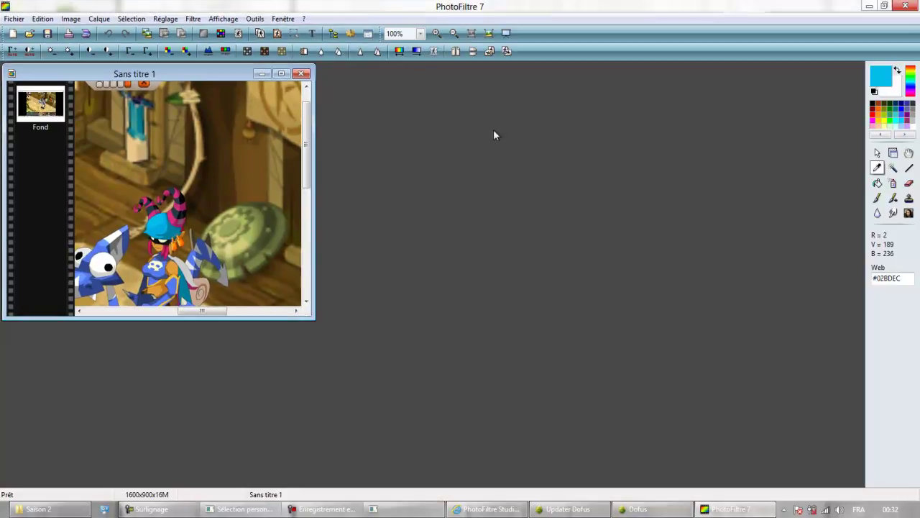
left_click(279, 73)
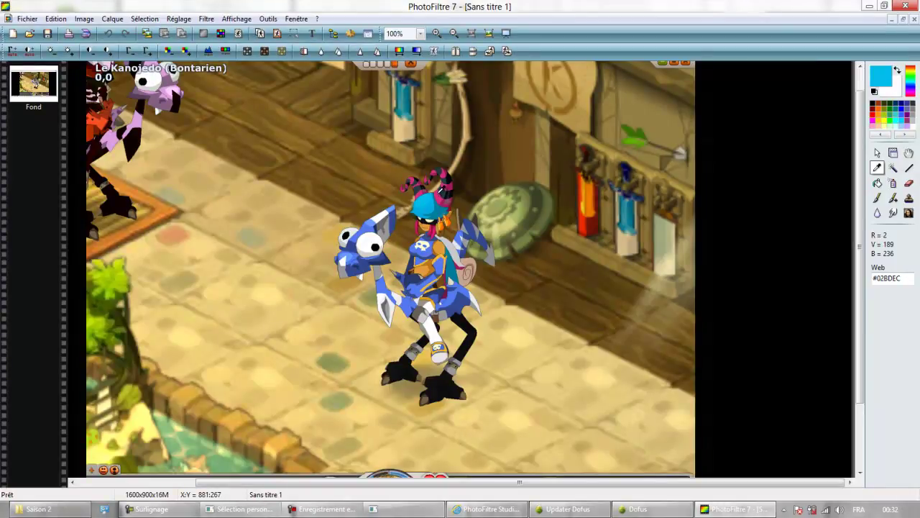
- Sample the pink #DA2D7C, select its hex code, and switch back to Dofus
left_click(435, 176)
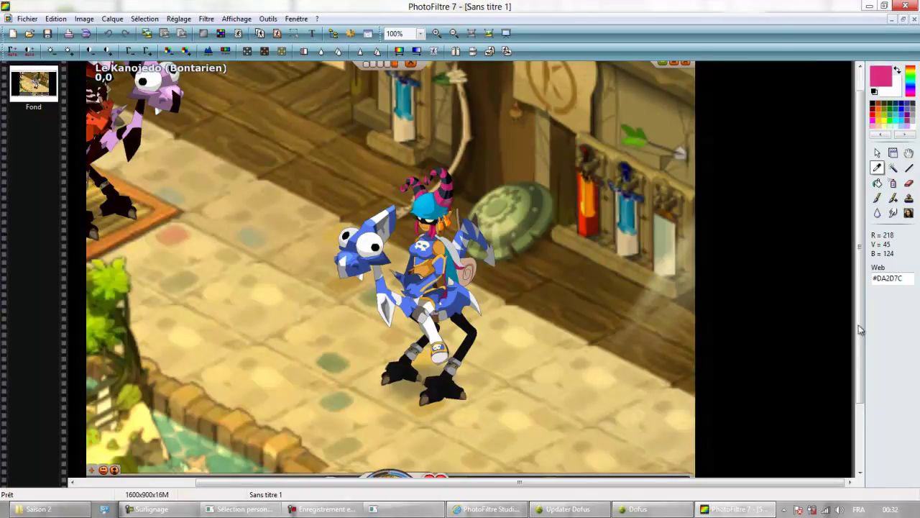
double_click(891, 279)
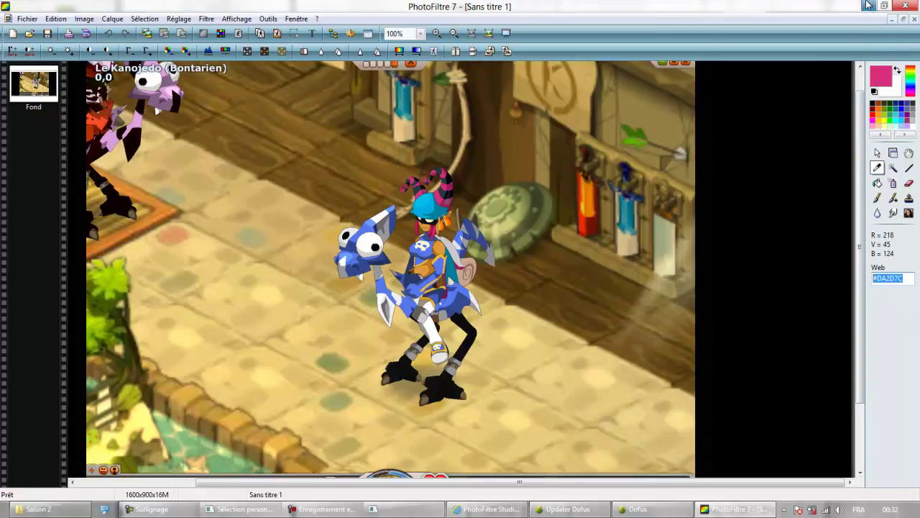
left_click(868, 6)
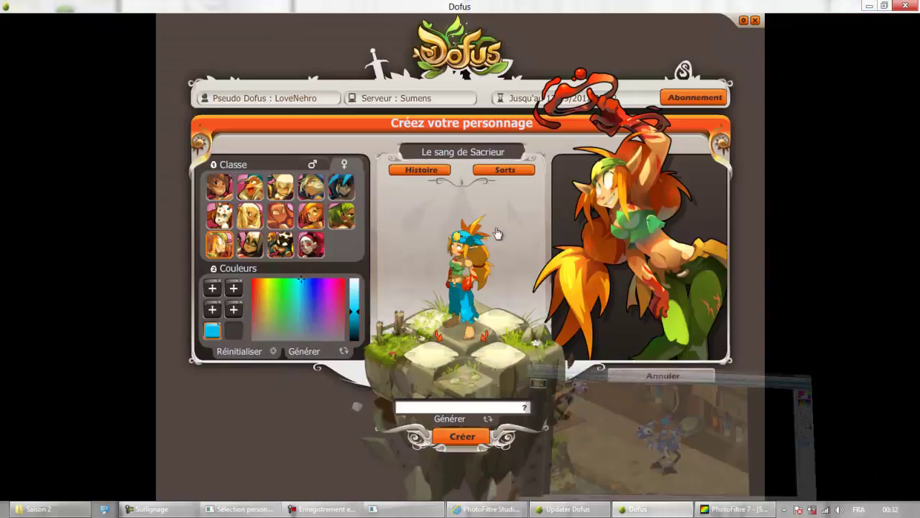
- Paste DA2D7C into a colour slot's 0x field and confirm, making her hair pink
left_click(212, 310)
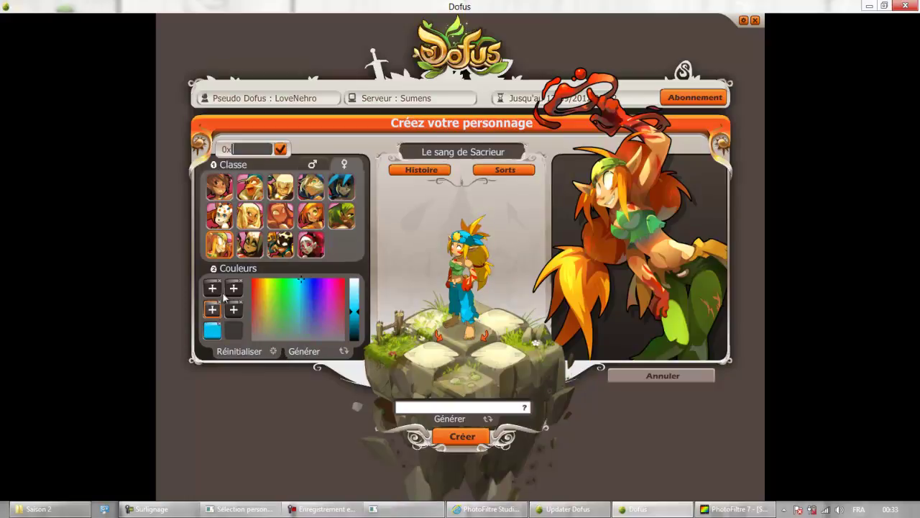
left_click(243, 151)
key("ctrl+v")
left_click(280, 149)
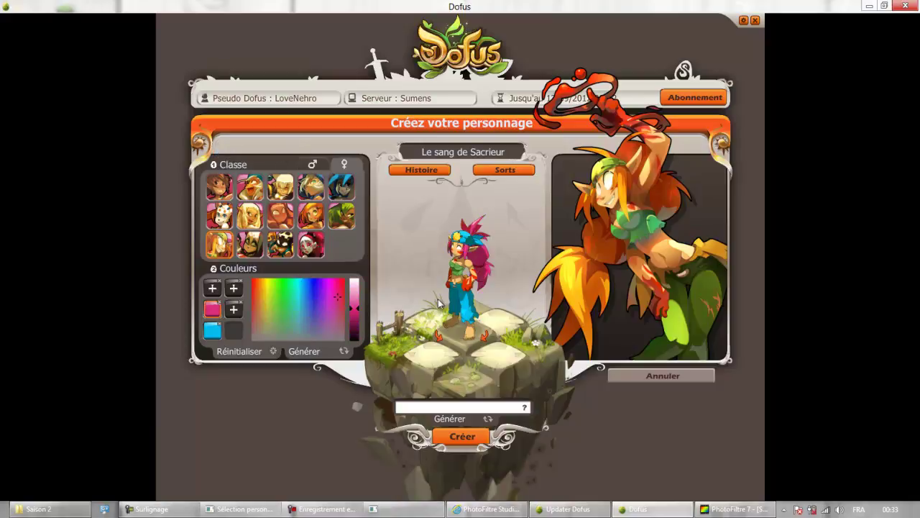
left_click(733, 509)
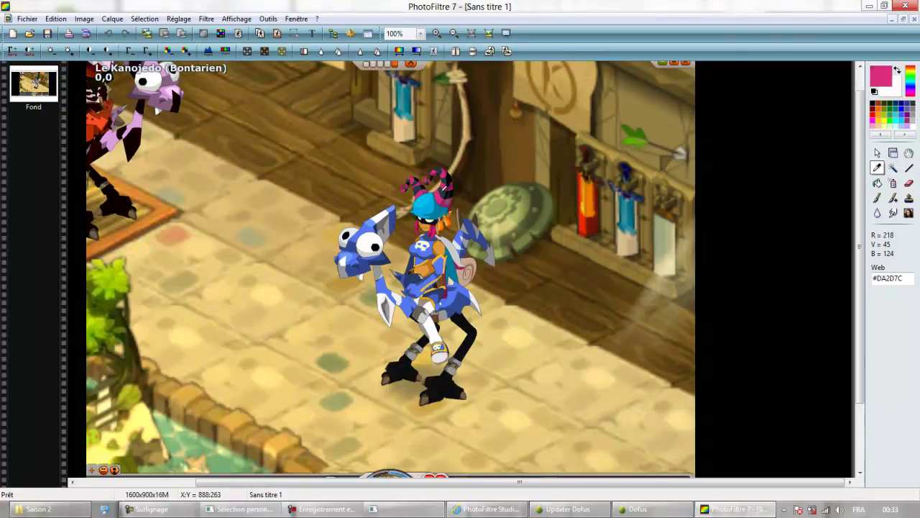
- Sample the dark blue-grey #253941 in PhotoFiltre and select its hex code
left_click(439, 188)
double_click(904, 277)
key("ctrl+c")
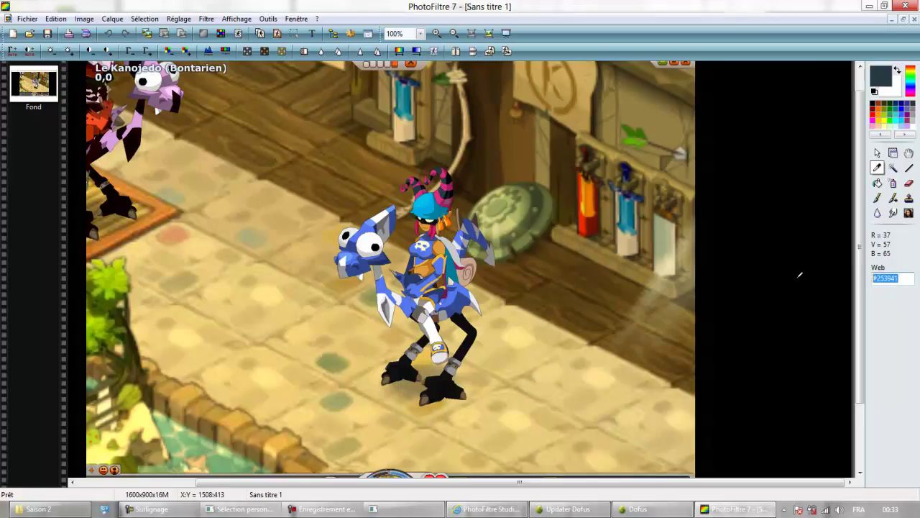
left_click(637, 508)
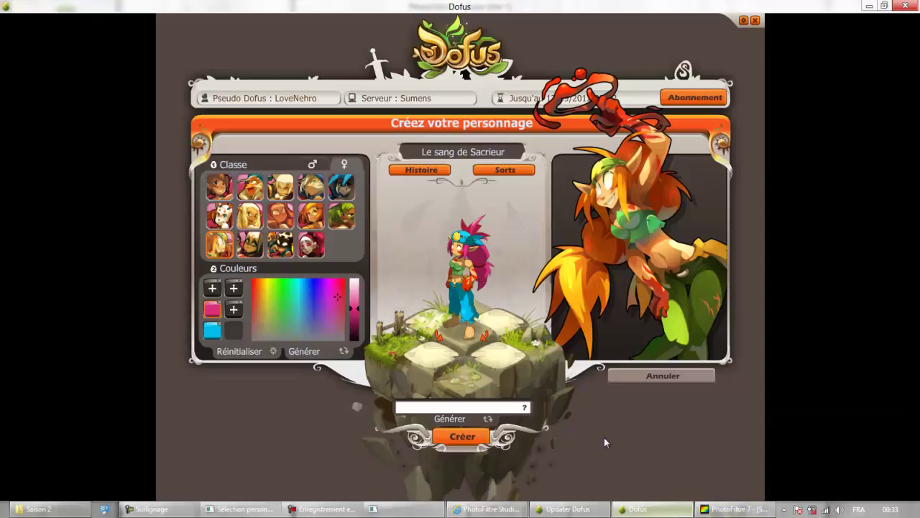
- Try a dark greyish-blue from a slot's colour gradient, then clear that slot
left_click(233, 309)
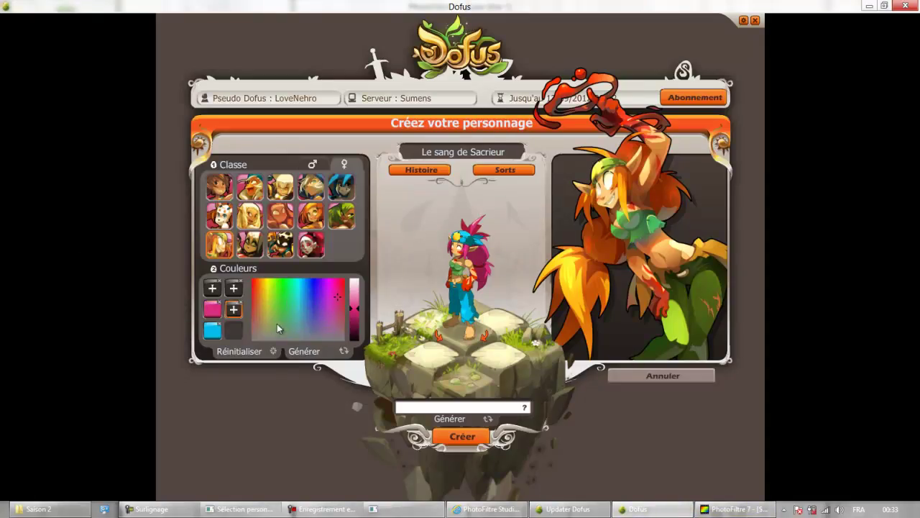
left_click_drag(312, 306, 299, 335)
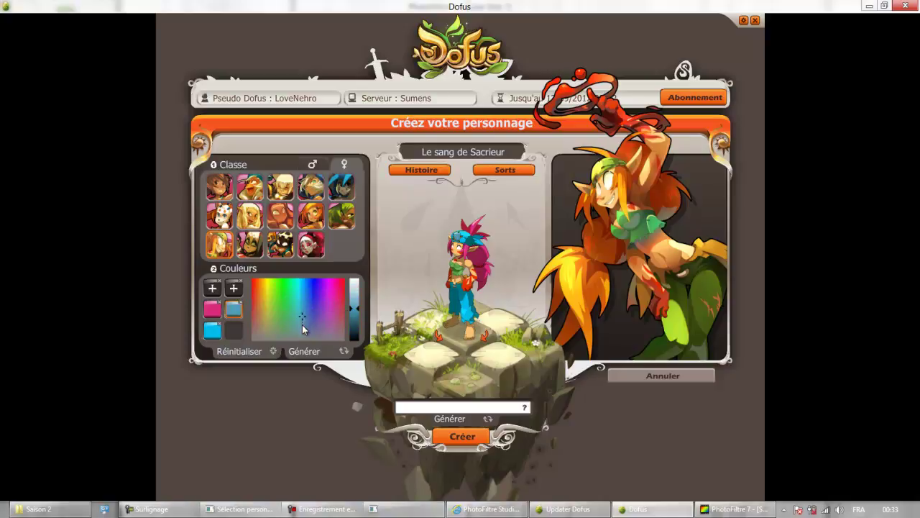
left_click_drag(355, 319, 356, 331)
left_click(239, 302)
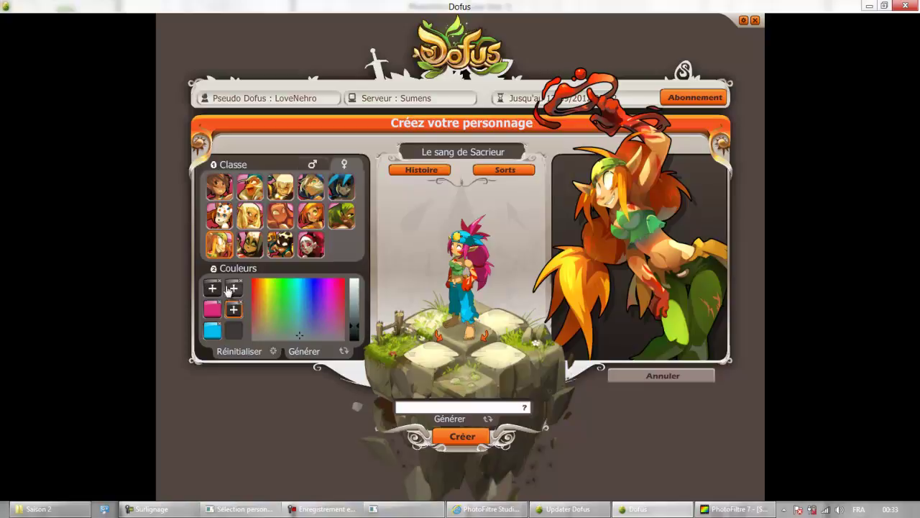
- Paste 253941 into the first colour slot's hex field and confirm it
left_click(213, 291)
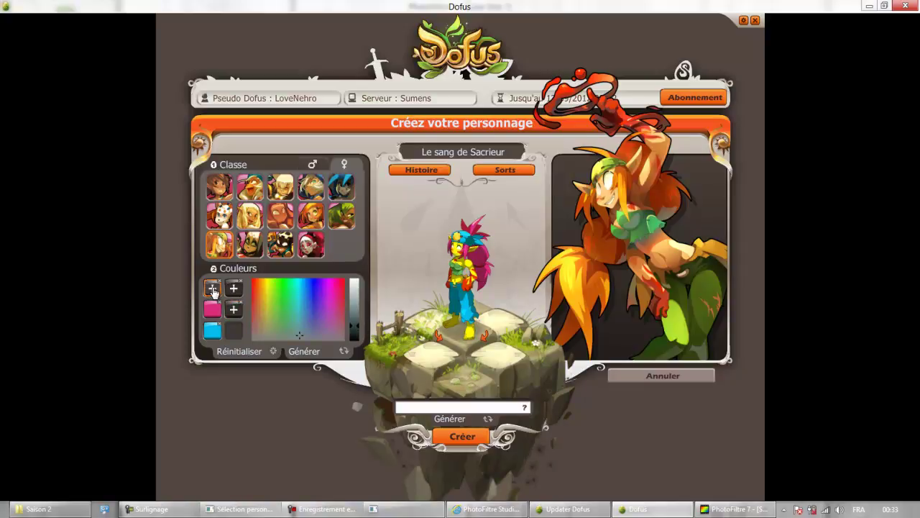
left_click(213, 289)
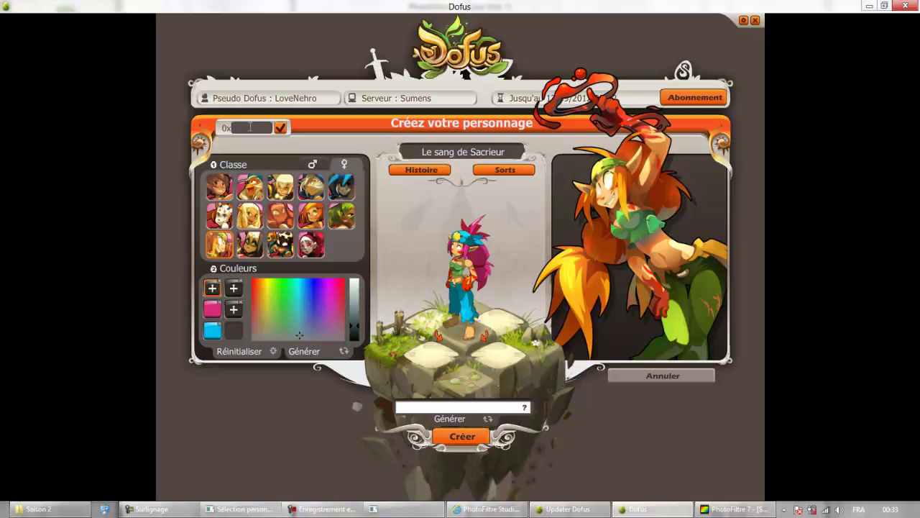
key("ctrl+v")
left_click(280, 127)
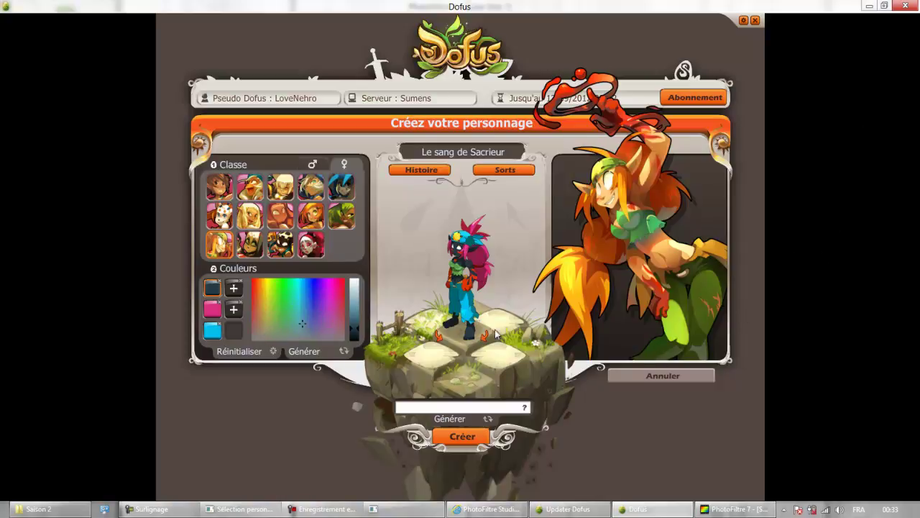
left_click(715, 510)
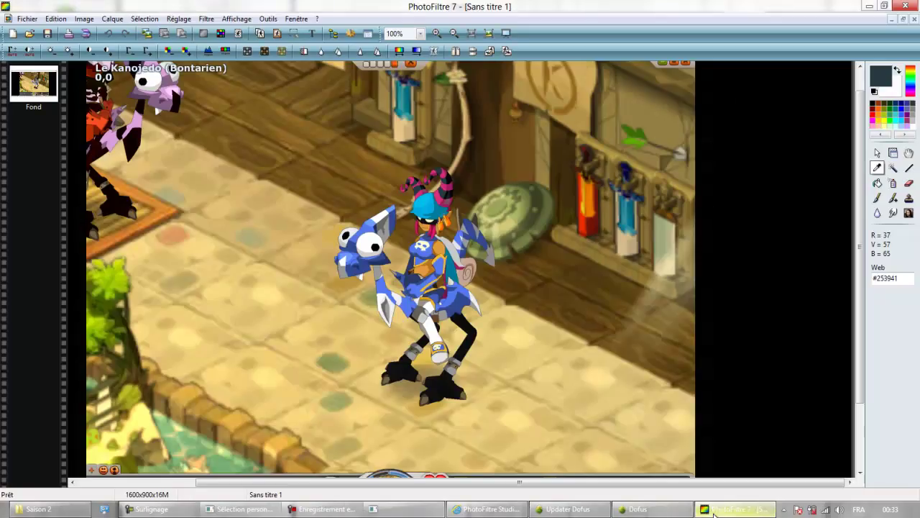
- Close 'Sans titre 1' without saving, then exit PhotoFiltre 7 and the Dofus game
left_click(915, 20)
left_click(491, 288)
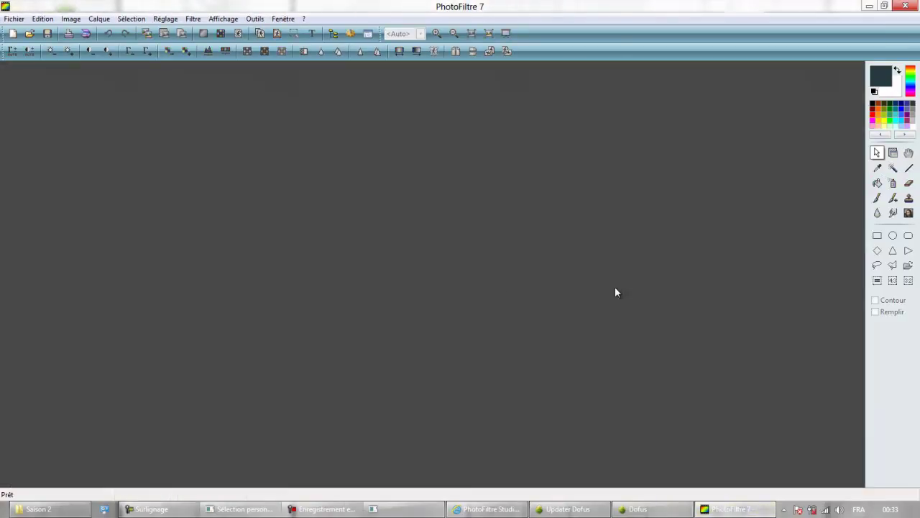
left_click(905, 6)
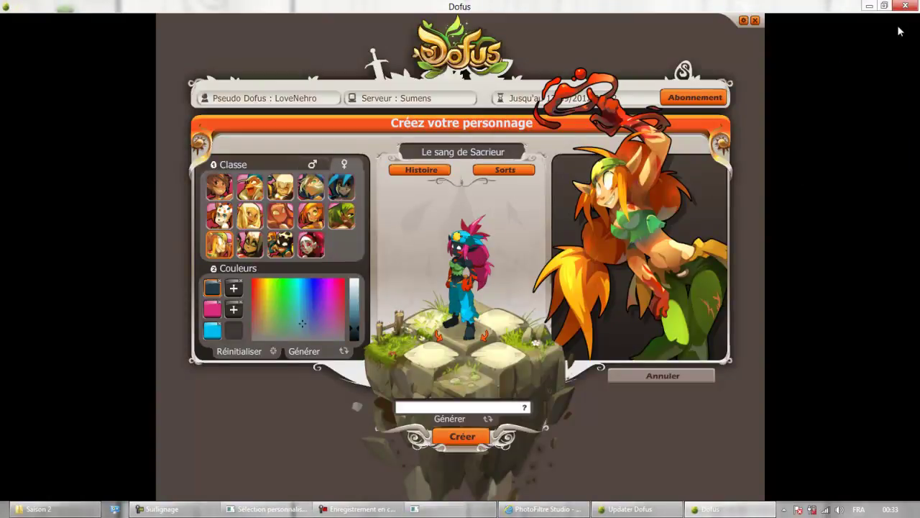
left_click(905, 6)
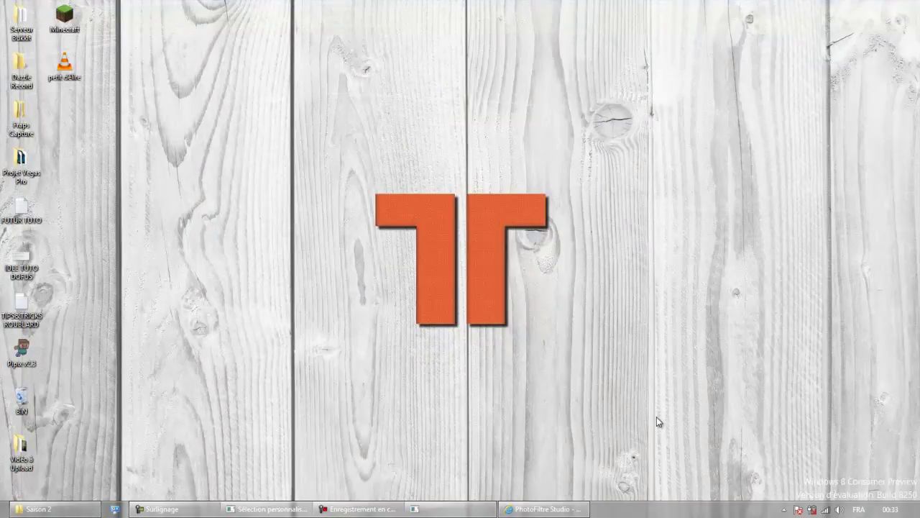
left_click(544, 508)
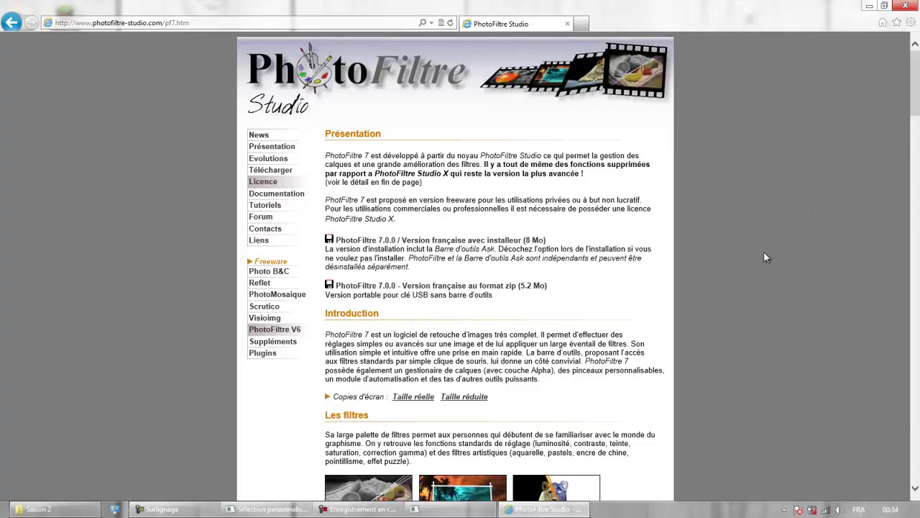
left_click(544, 508)
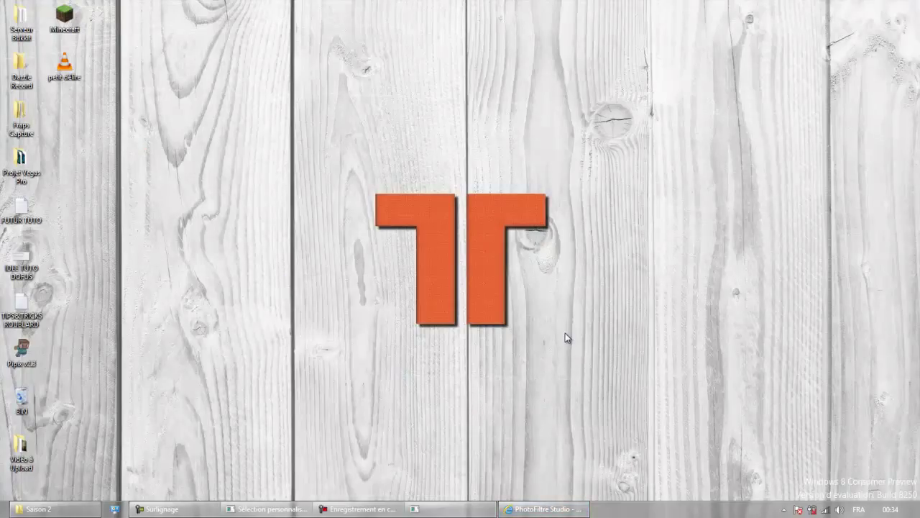
- Restore the recorder's Capturer window showing the timer, Pause and Arrêter buttons
left_click(363, 507)
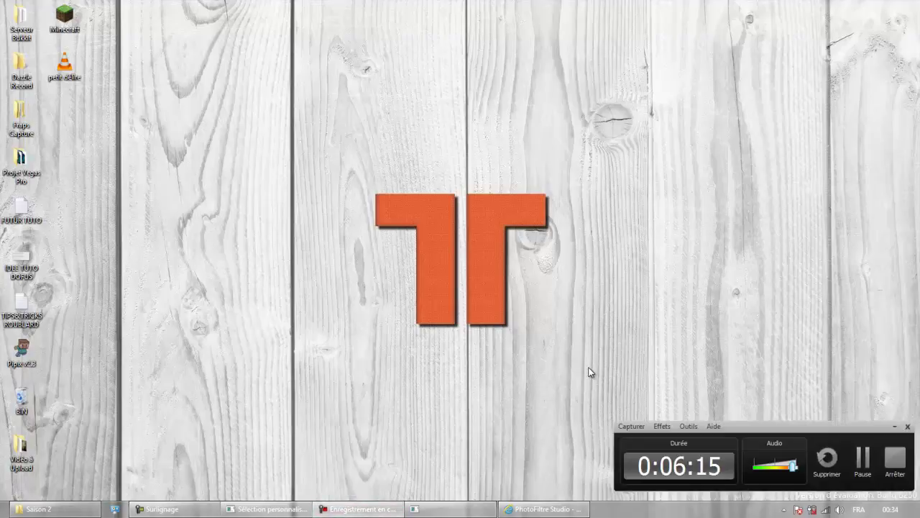